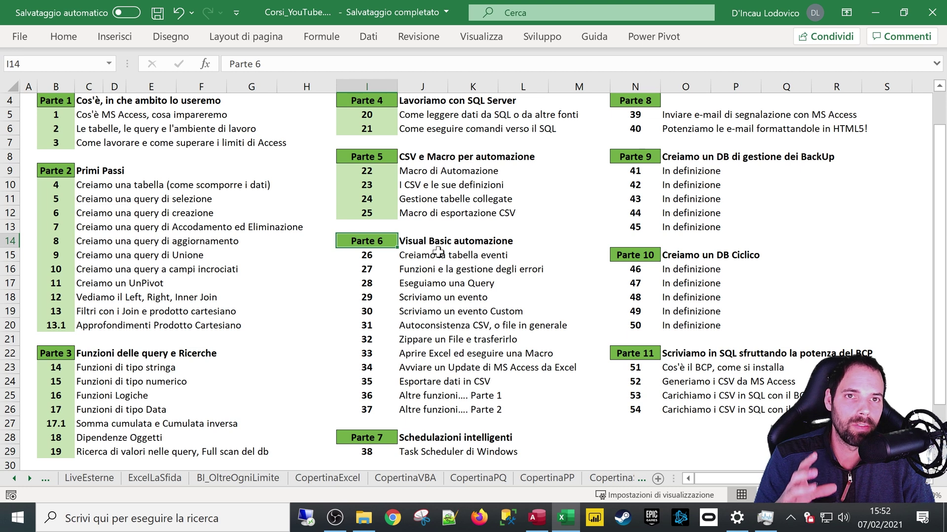
Review the Parte 6 Visual Basic automation lessons and the Parte 7 scheduling section in the course outline
click(365, 256)
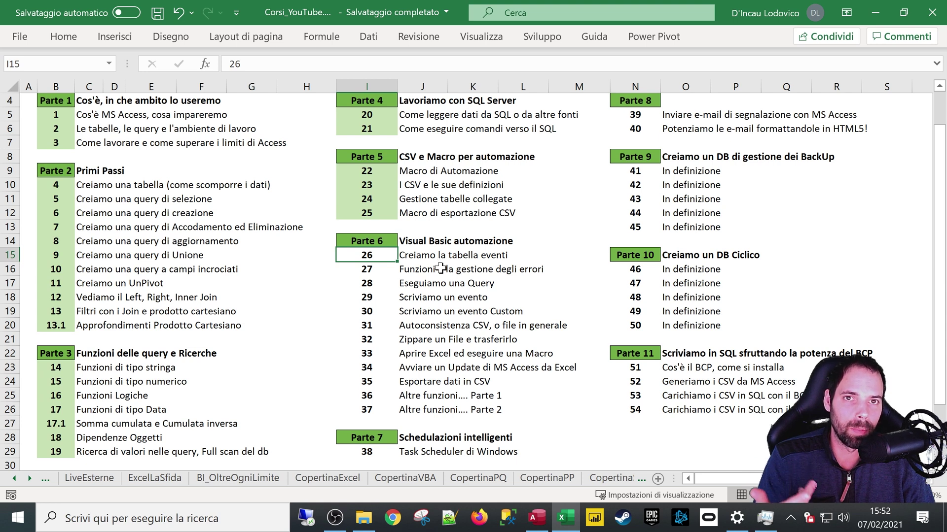
drag(372, 242, 486, 453)
click(371, 438)
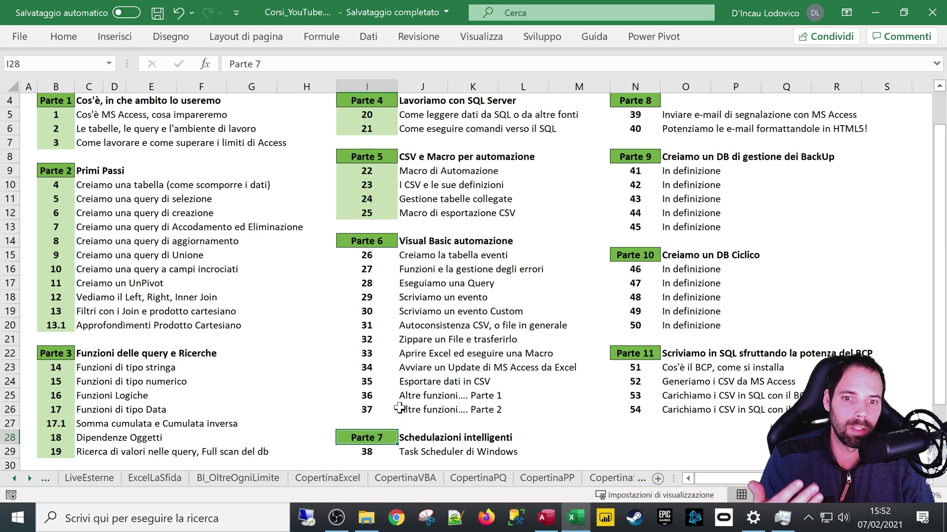
click(381, 312)
click(367, 241)
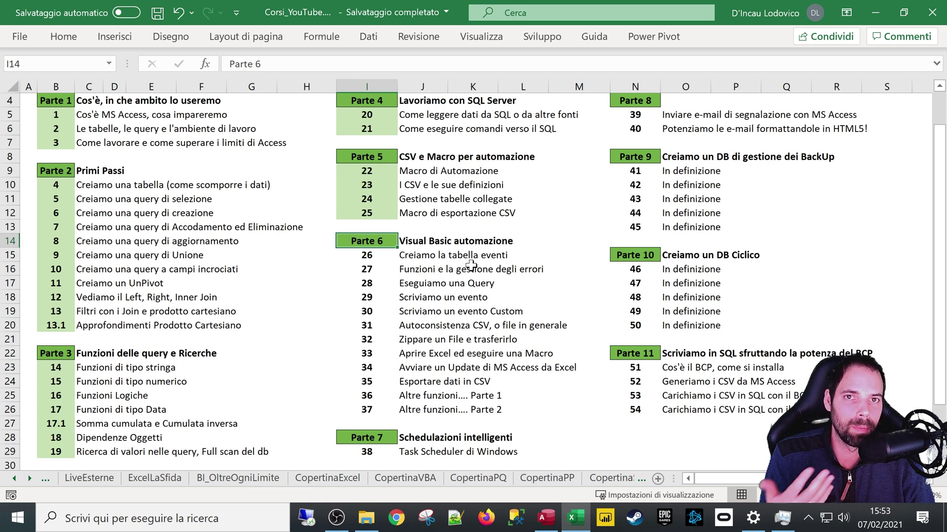
click(375, 258)
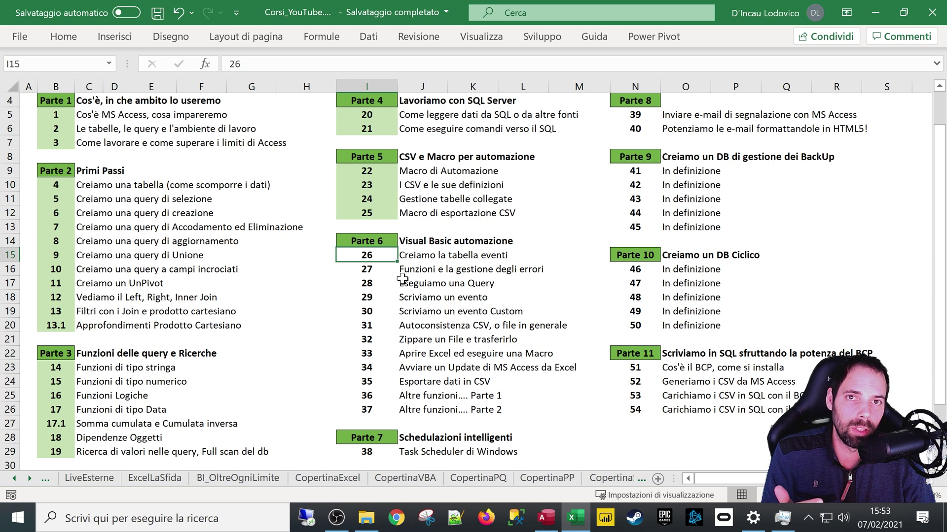
click(395, 282)
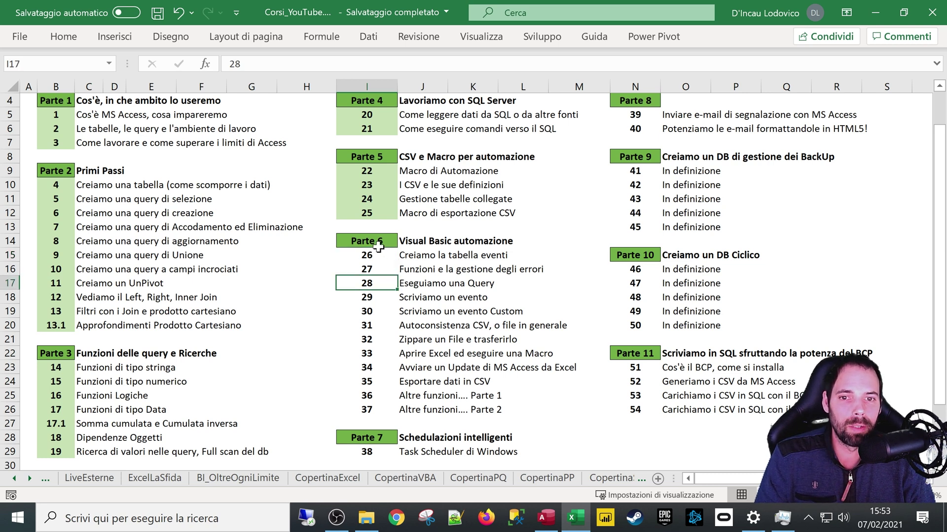
click(382, 245)
Look in the MSAccess course folder and bring up the Check_Excel.xlsb workbook
click(366, 518)
scroll(345, 296, up, 5)
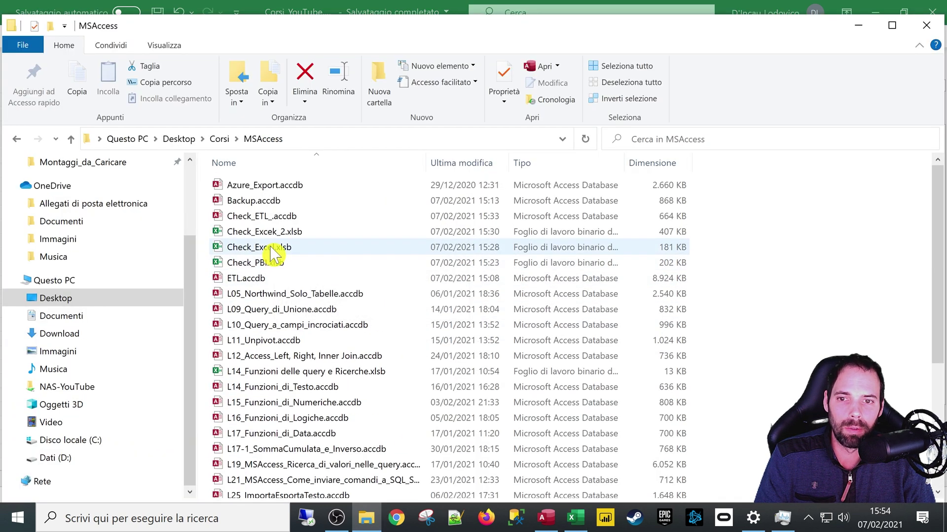
key(alt+Tab)
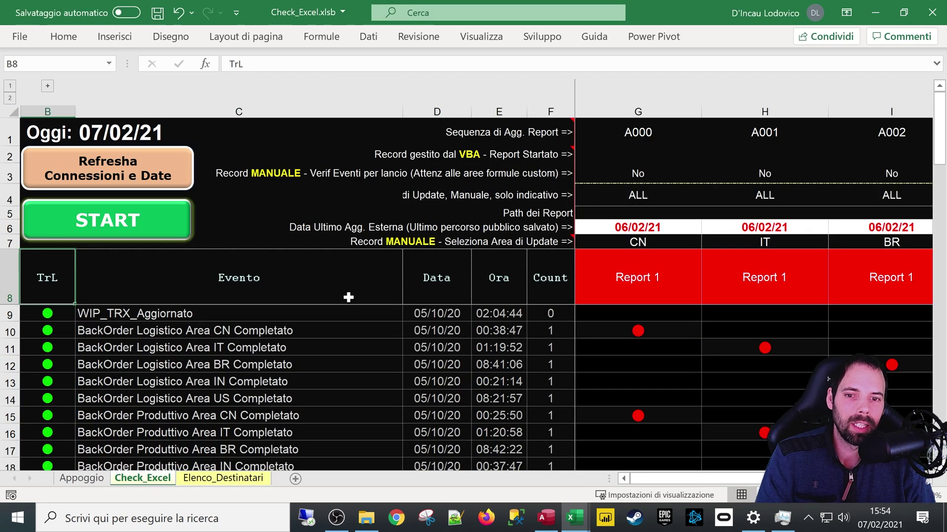
Examine the event list on the Check_Excel sheet and its source event tables on the Appoggio sheet
scroll(348, 297, down, 4)
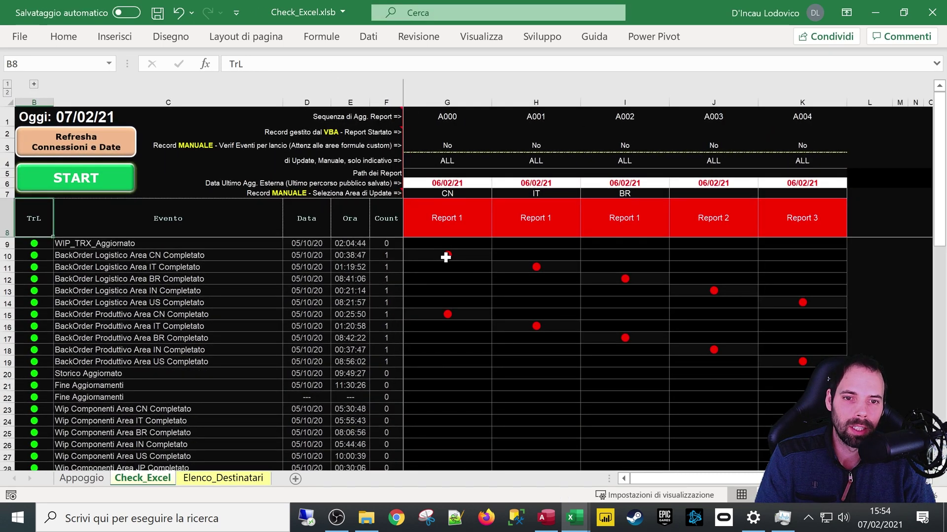
click(446, 257)
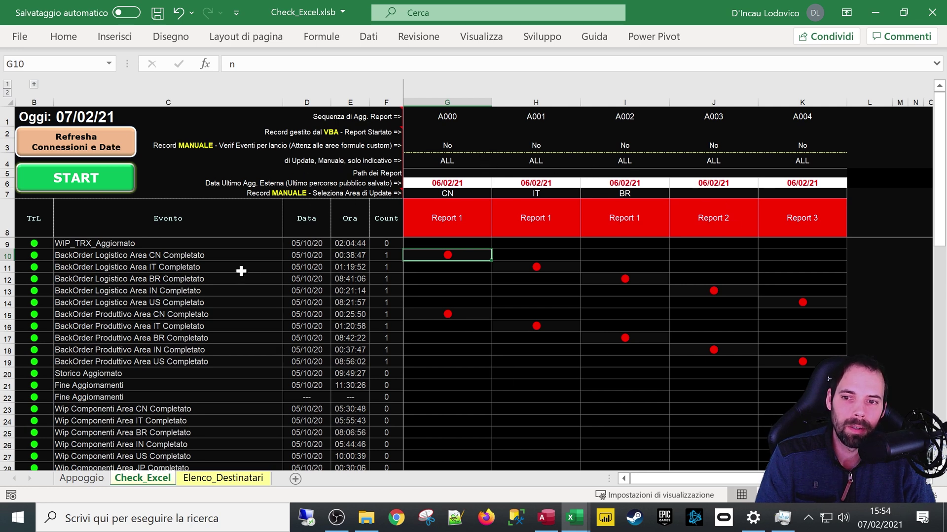
drag(98, 244, 135, 466)
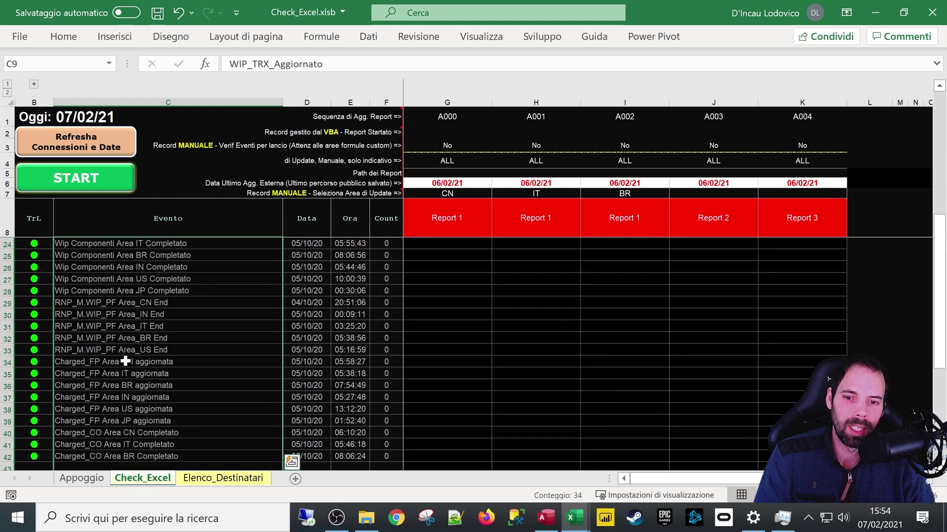
click(132, 316)
scroll(134, 331, up, 5)
click(135, 340)
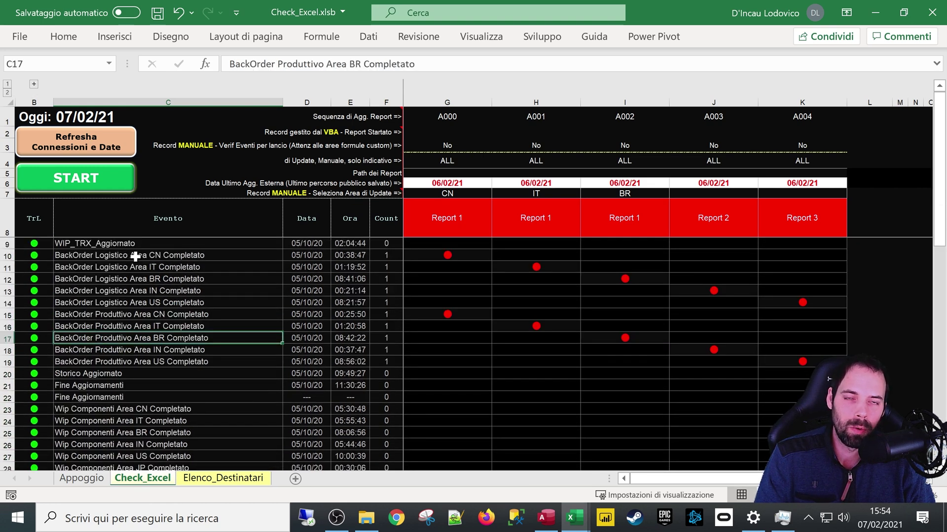
click(81, 477)
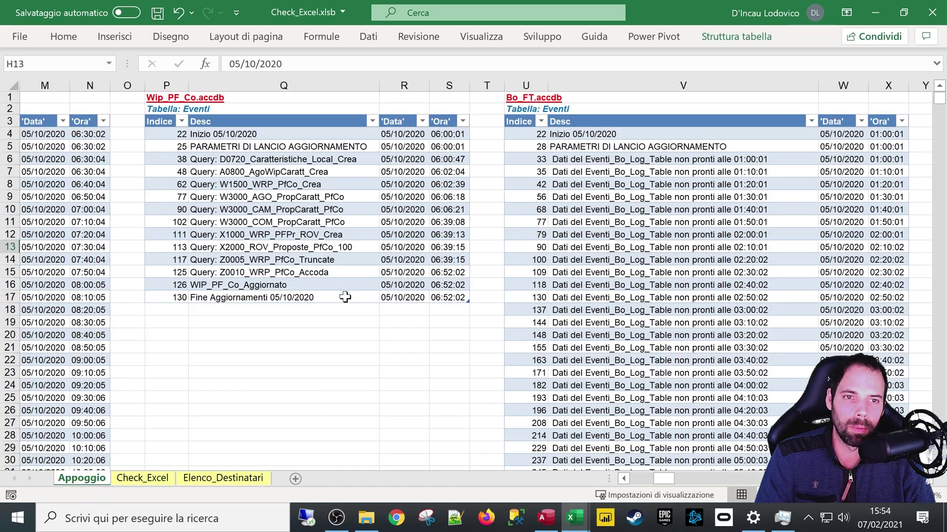
drag(664, 481, 635, 483)
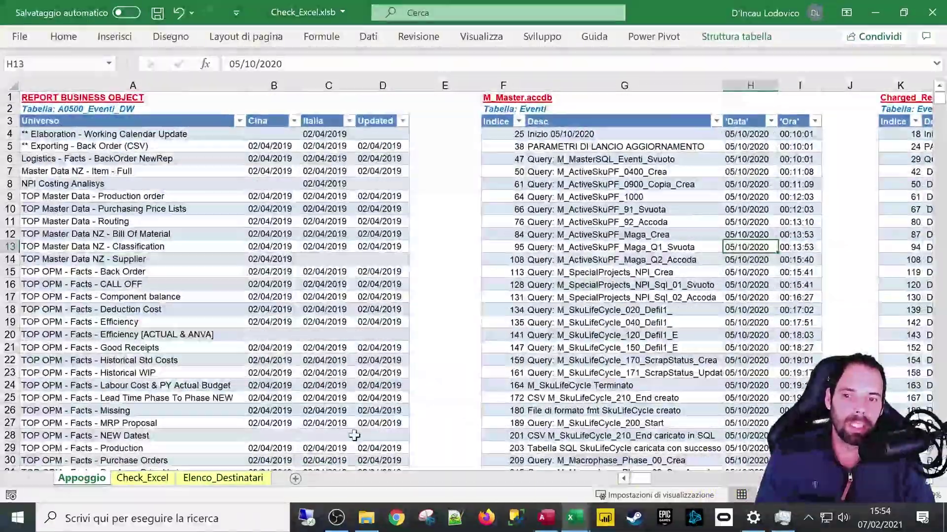
click(132, 479)
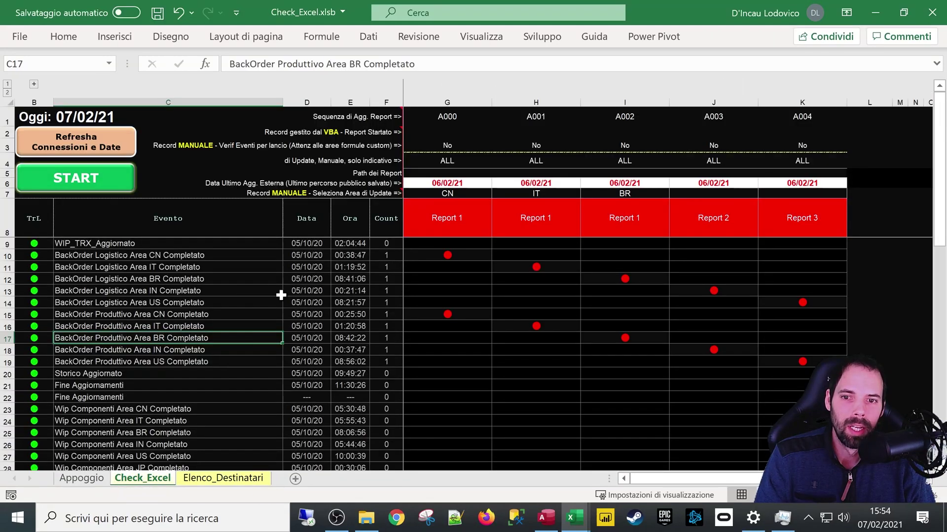
Inspect the report headers in row 8 and the event markers under the first Report 1 column
click(213, 299)
click(484, 254)
drag(433, 217, 826, 226)
drag(406, 222, 831, 225)
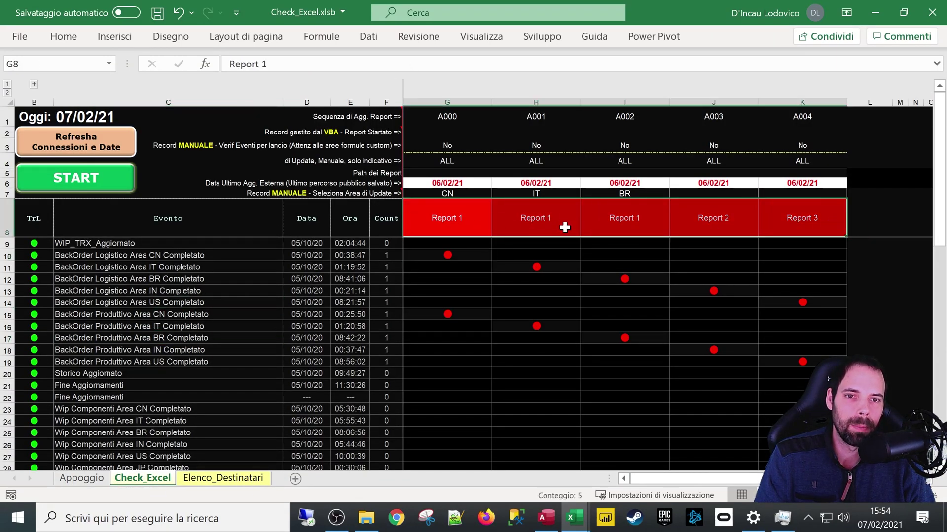
click(480, 224)
click(537, 219)
click(685, 216)
click(805, 217)
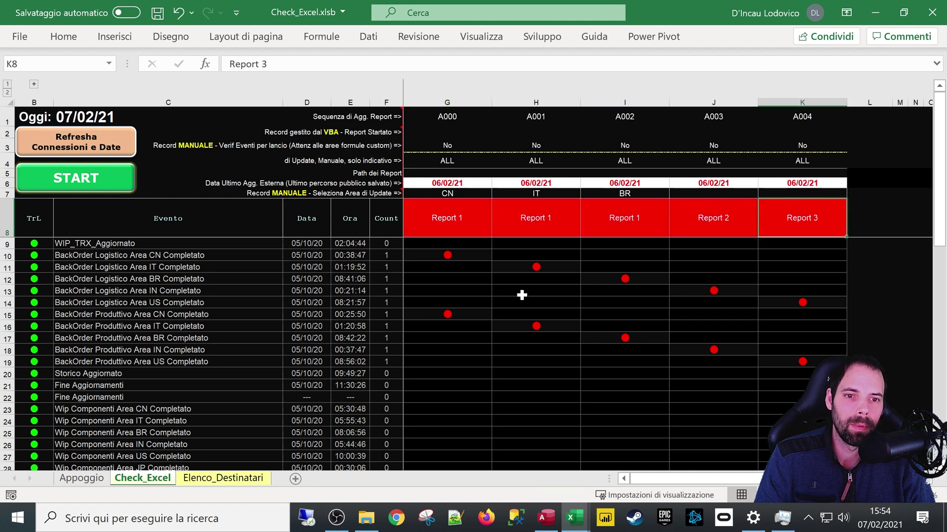
click(449, 257)
click(444, 315)
click(441, 340)
click(442, 316)
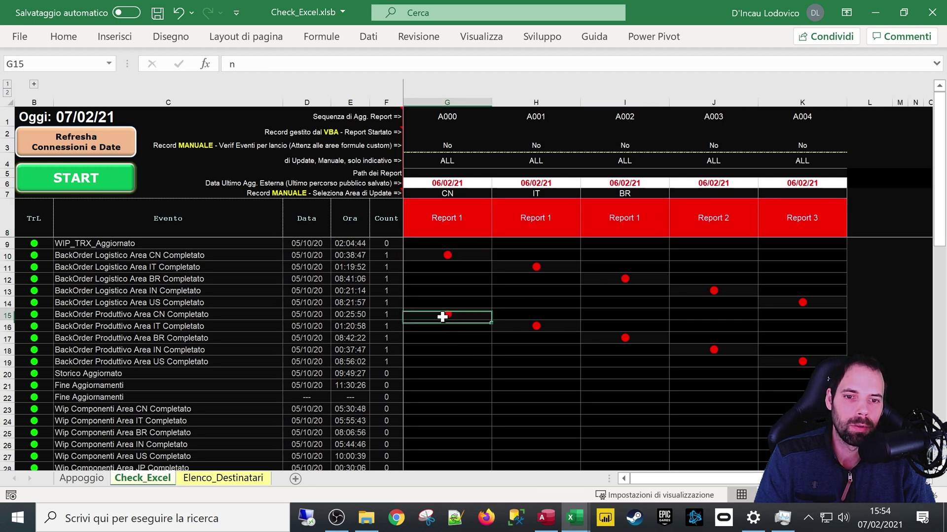
Link the event BackOrder Produttivo Area IN Completato to the CN Report 1 by entering n in G18
click(445, 351)
text(n)
key(Return)
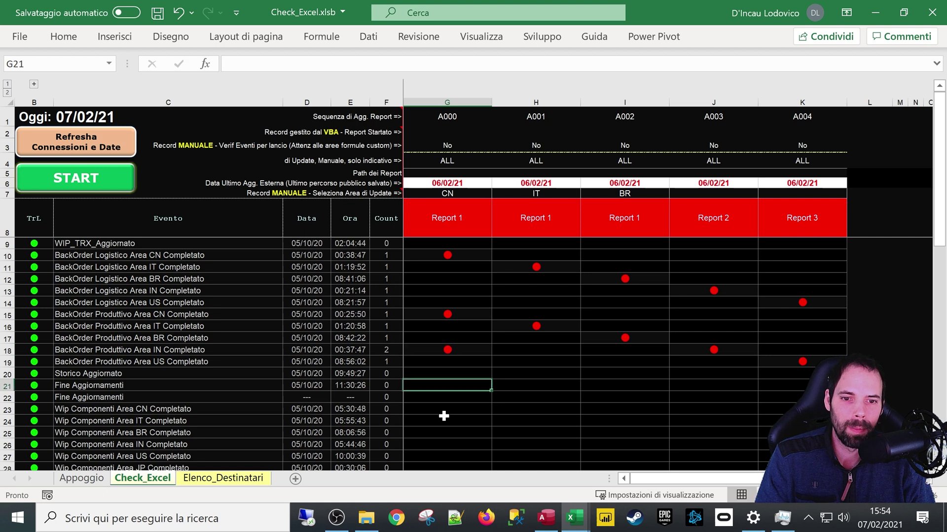
click(441, 345)
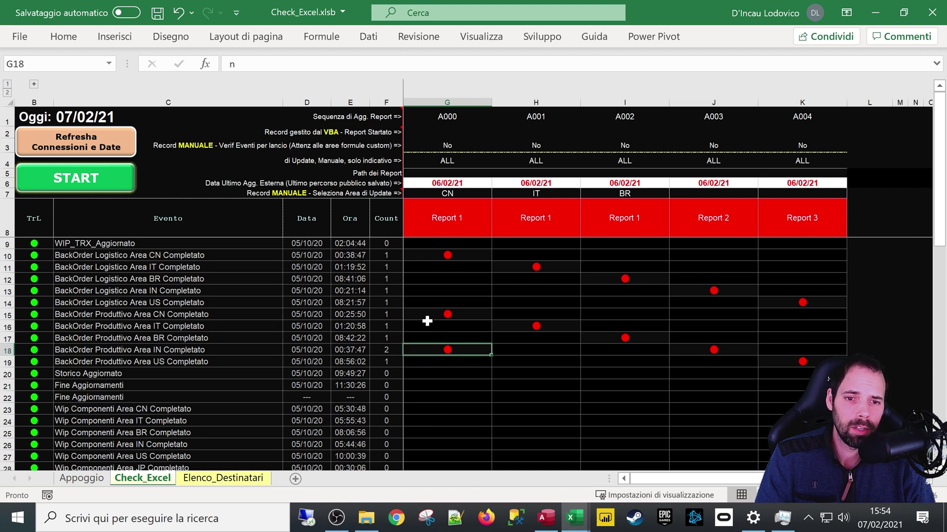
Set the date of BackOrder Logistico Area CN Completato in D10 to 07/02/2021 and check its Report 1 marker
click(312, 256)
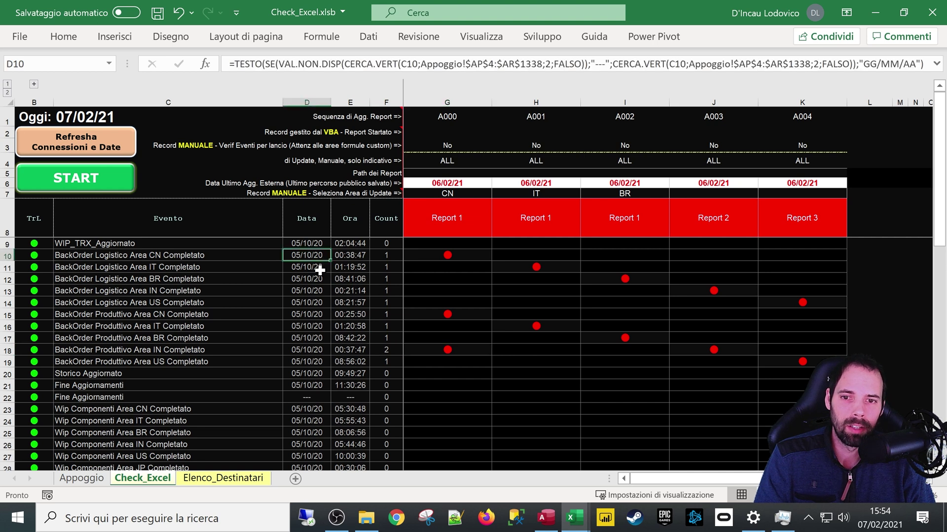
text(07/)
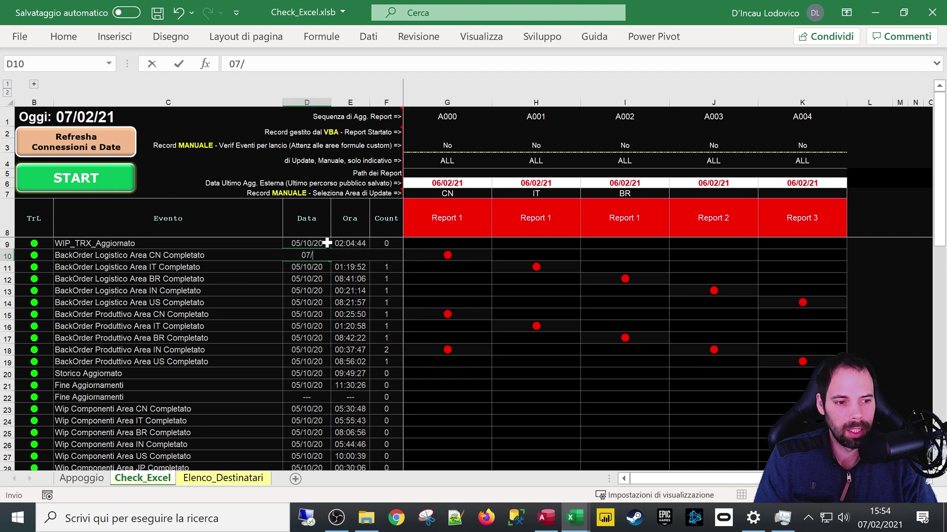
text(02/20)
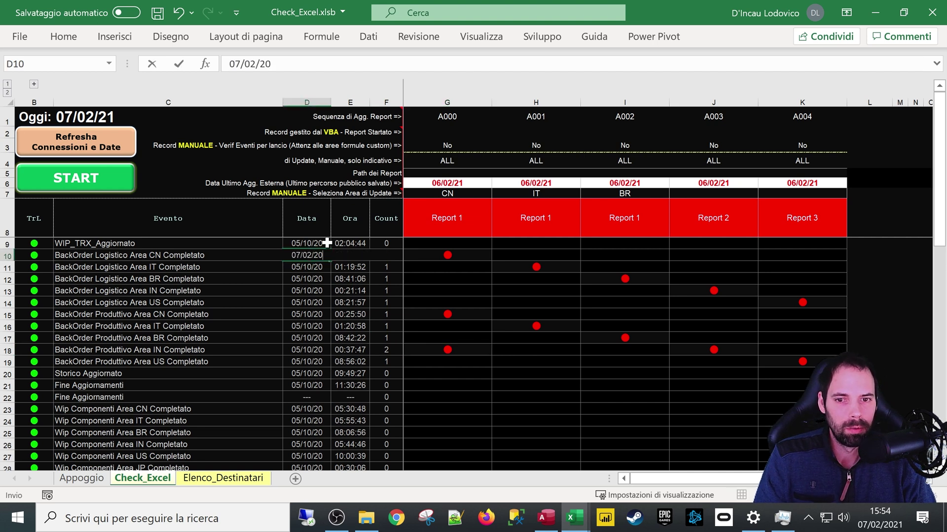
text(21)
key(Return)
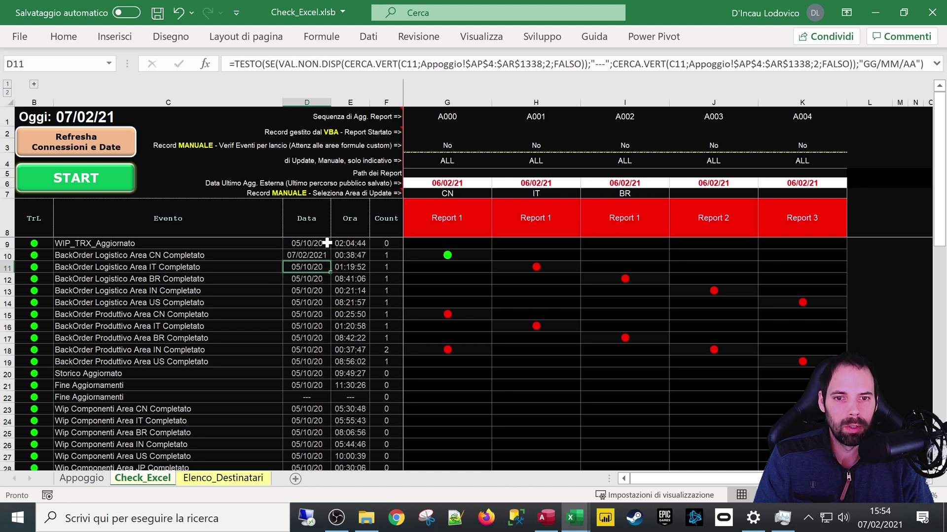
click(448, 257)
click(454, 218)
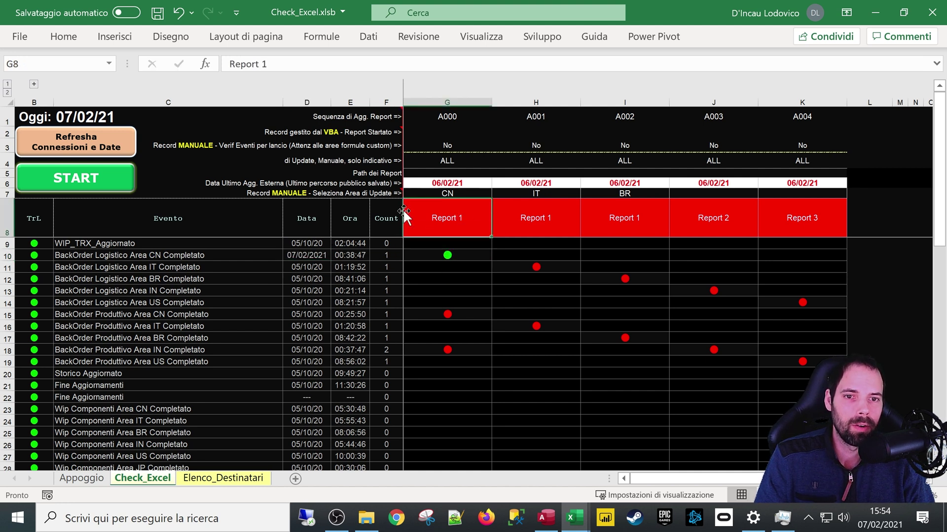
Copy the date in D10 to D15 and D18, the other two events required by the CN Report 1
click(303, 257)
click(163, 256)
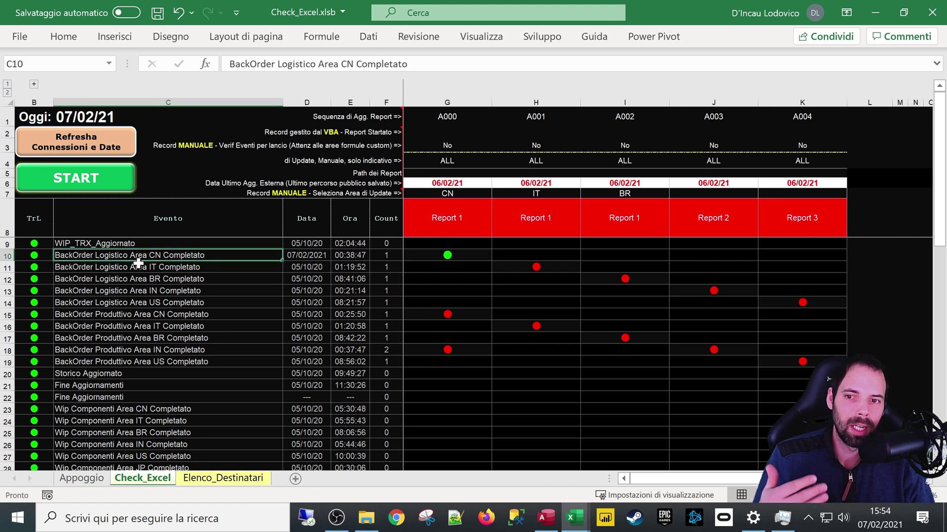
click(313, 255)
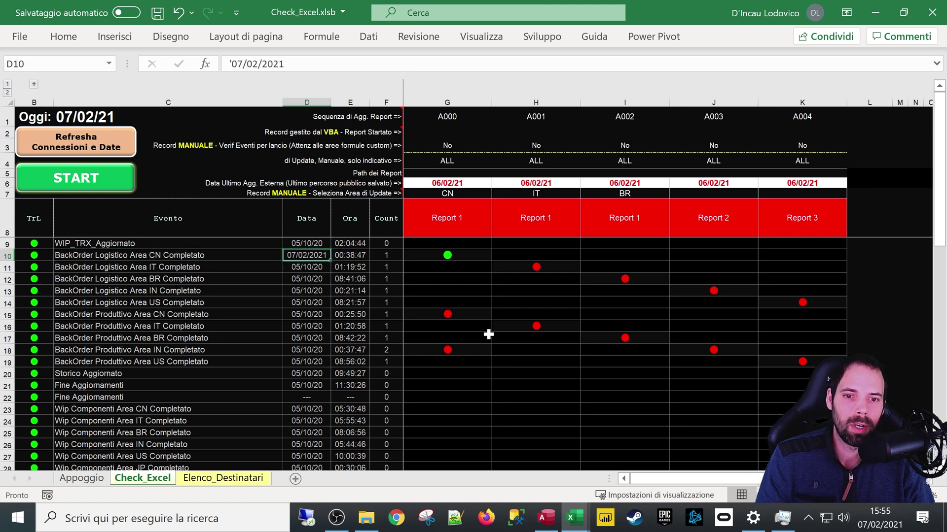
key(ctrl+c)
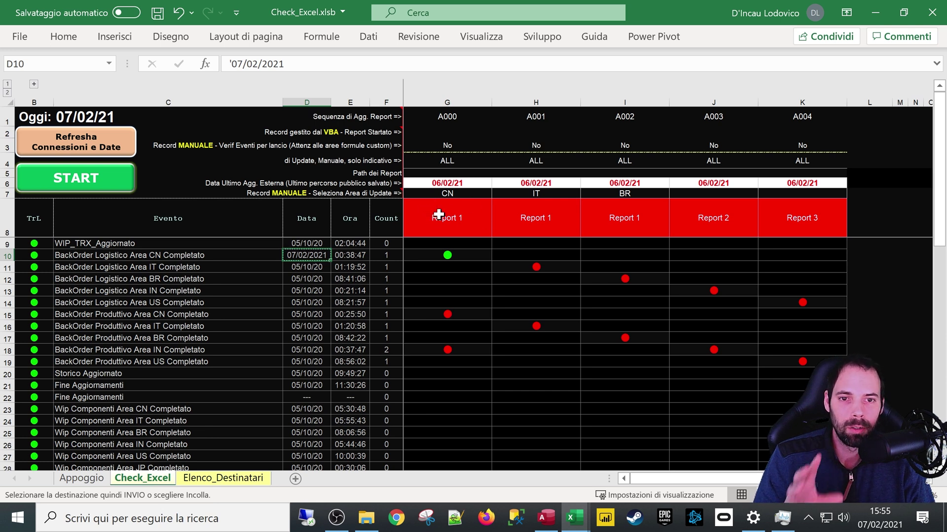
click(447, 254)
click(448, 314)
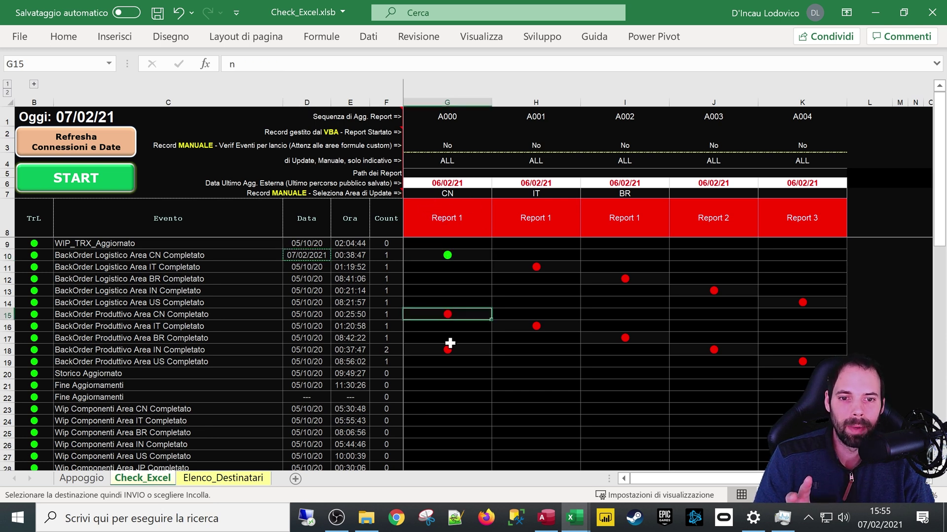
click(448, 350)
click(314, 315)
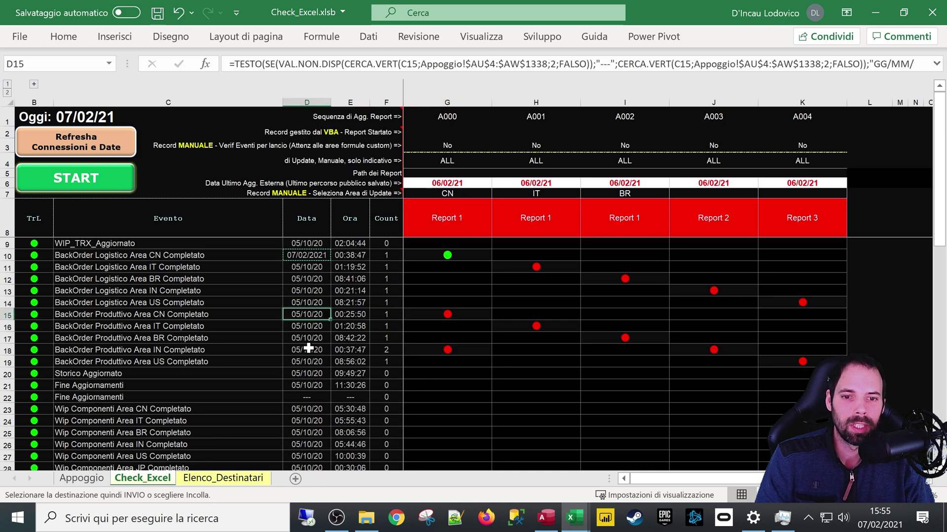
key(ctrl+v)
click(308, 350)
key(ctrl+v)
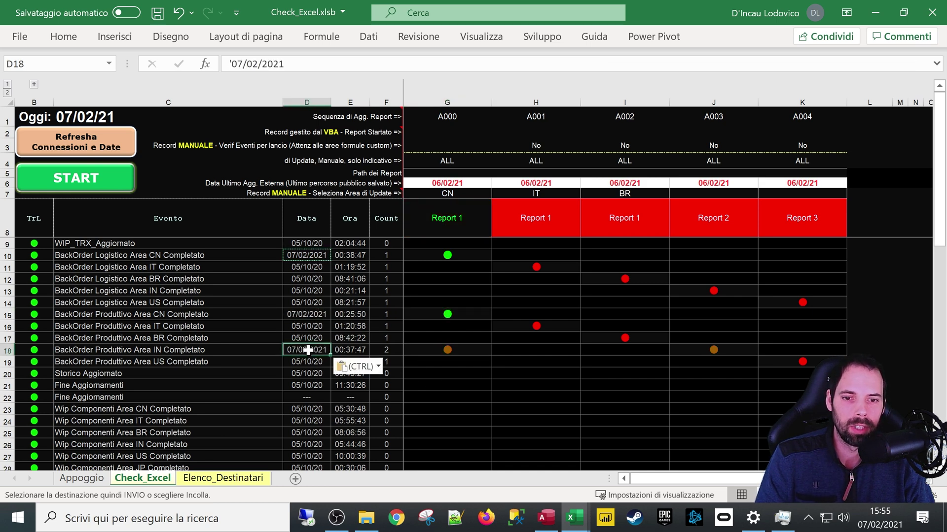
click(452, 380)
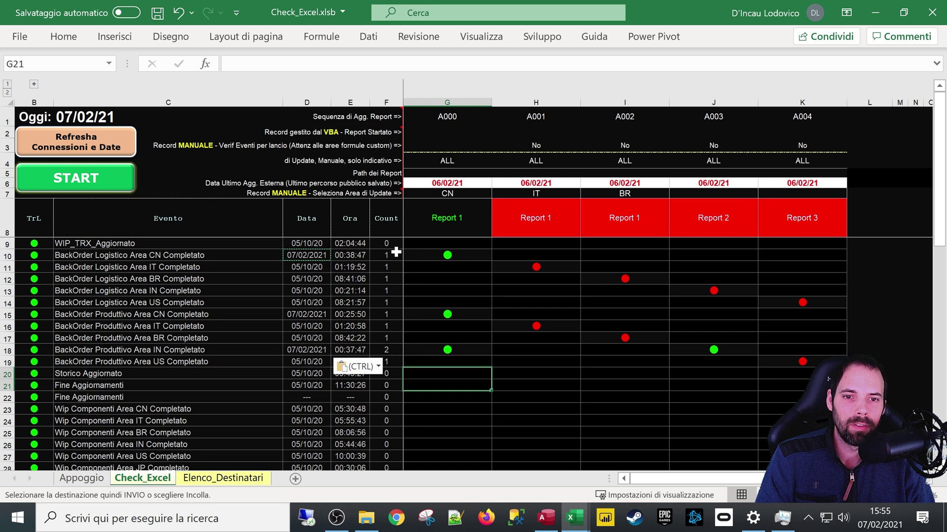
click(445, 215)
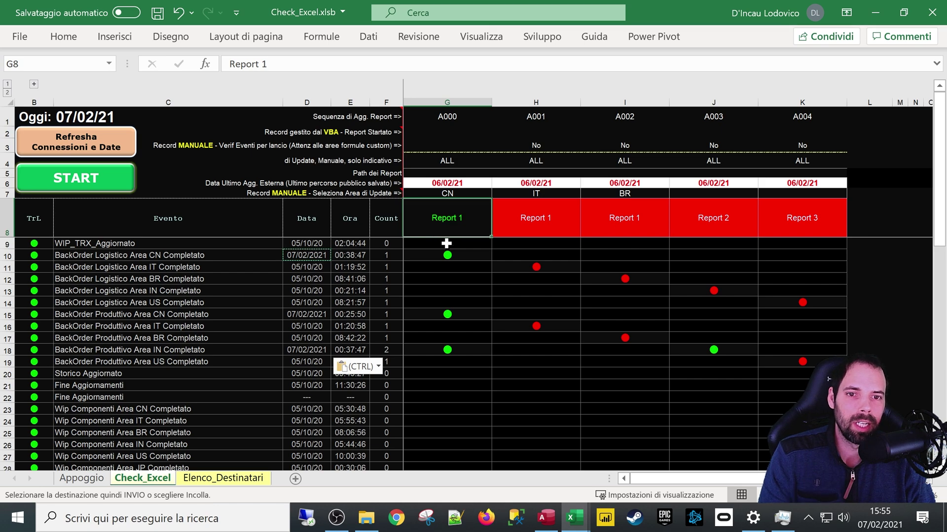
Open the Elenco_Destinatari sheet and look over the recipients assigned to each report
click(239, 480)
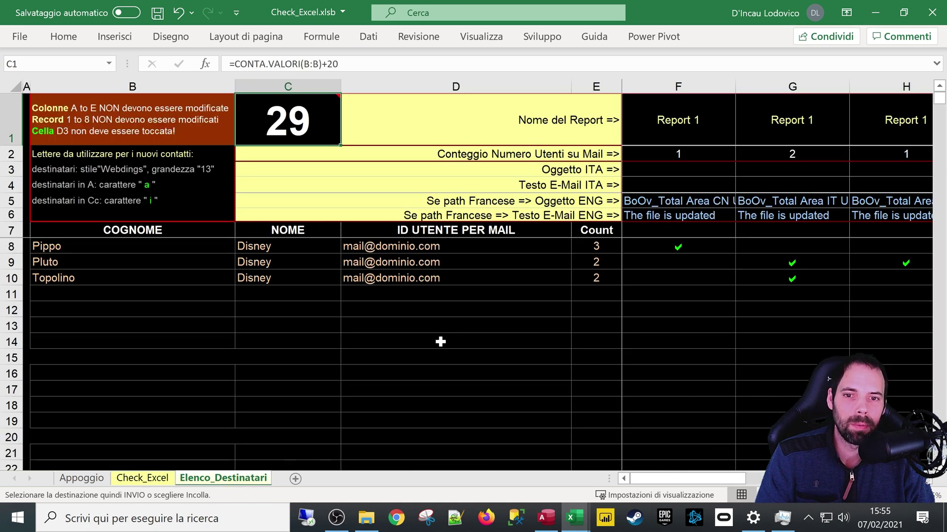
click(450, 282)
scroll(450, 287, down, 4)
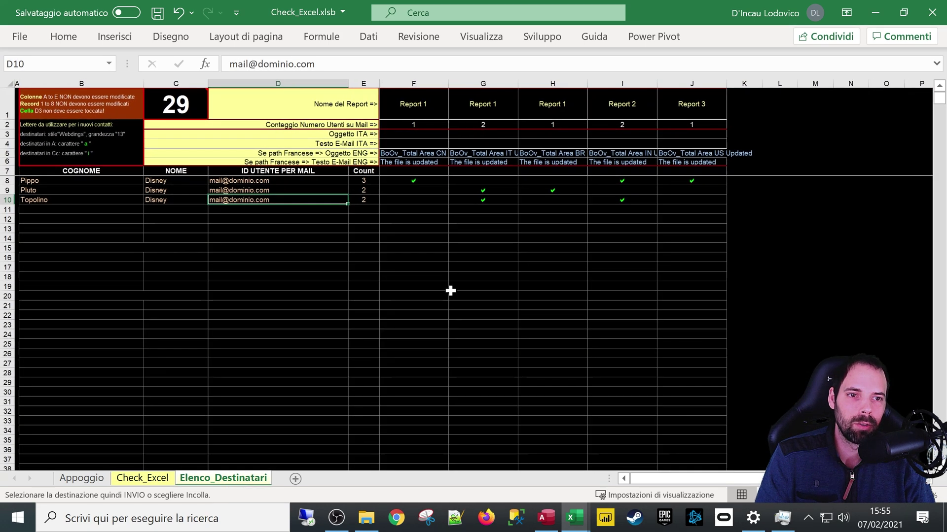
click(79, 204)
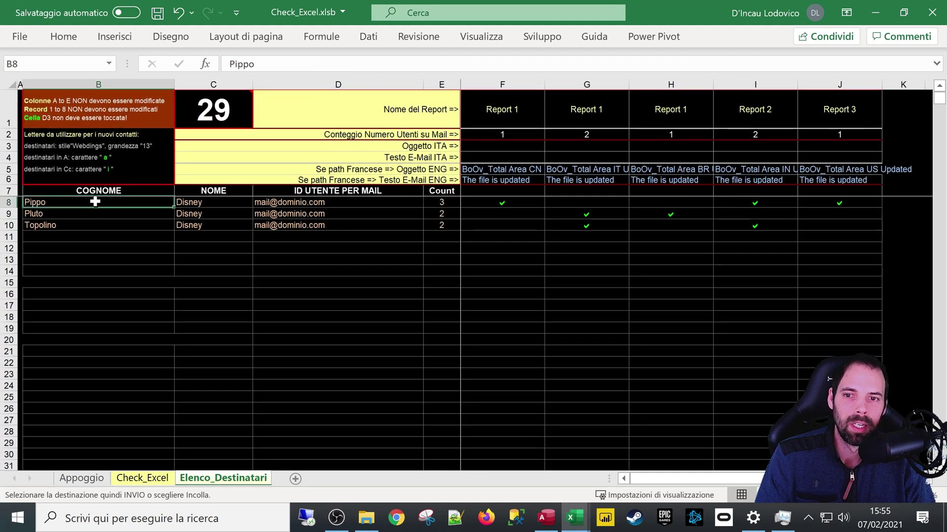
Add the second and third recipients to the CN Report 1 mailing by entering a in F9 and F10, and check both markers
drag(81, 237, 317, 433)
click(243, 259)
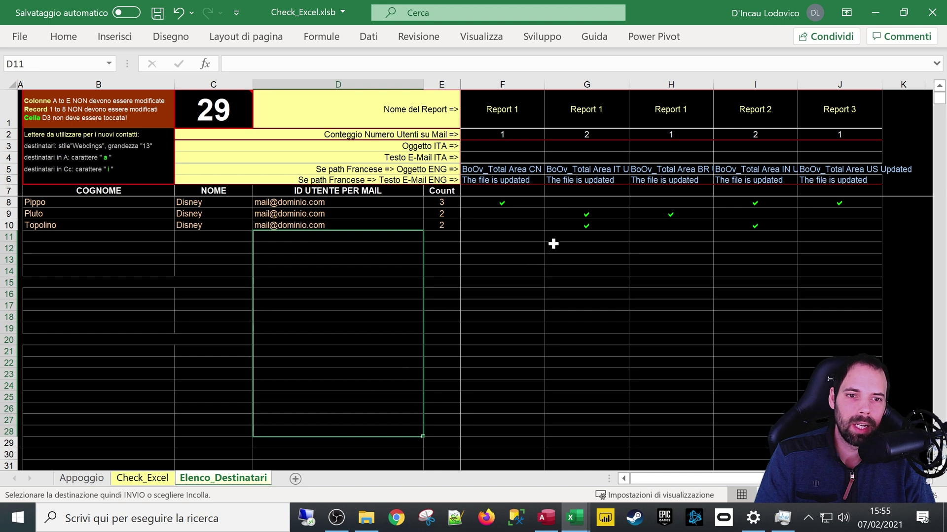
click(483, 217)
text(a)
key(Return)
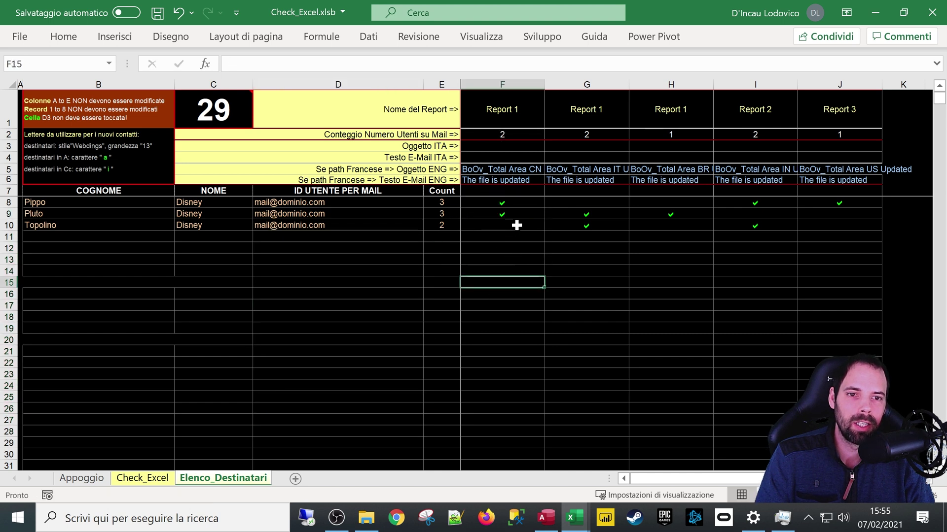
text(a)
click(511, 318)
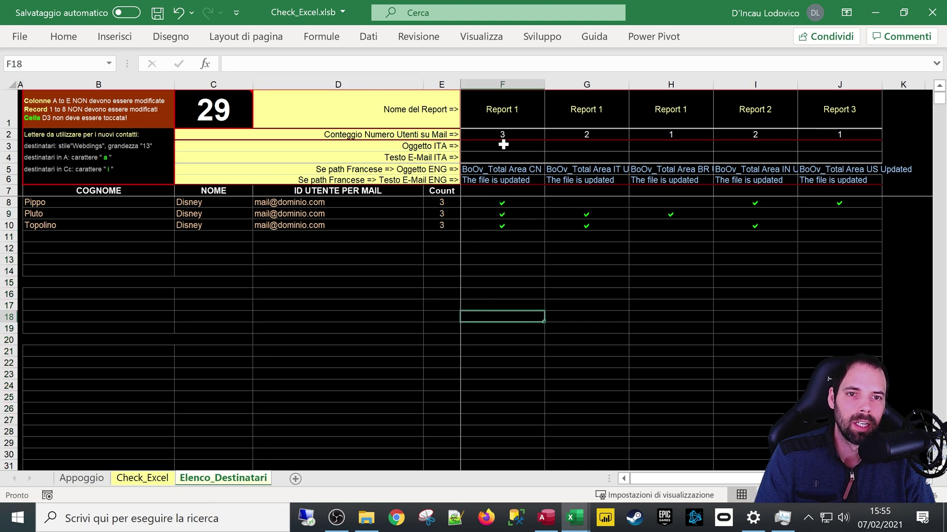
click(501, 75)
click(497, 213)
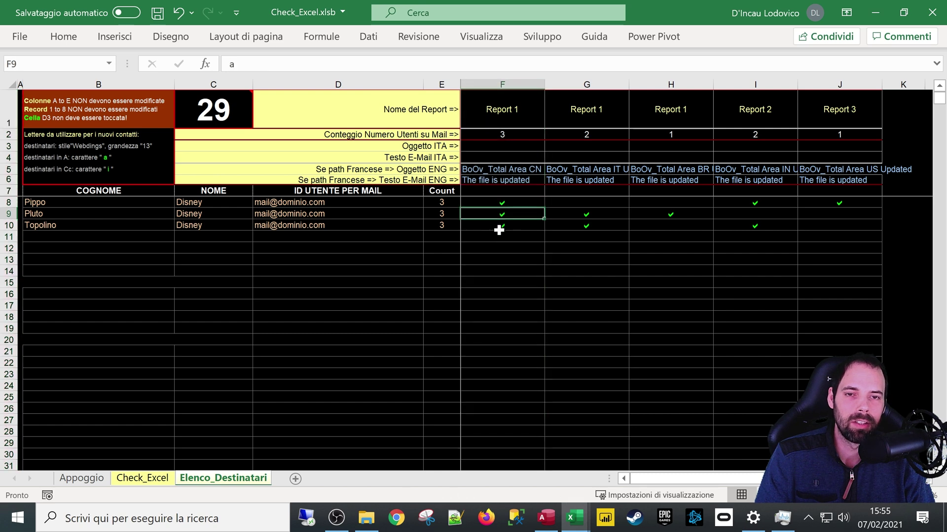
click(499, 228)
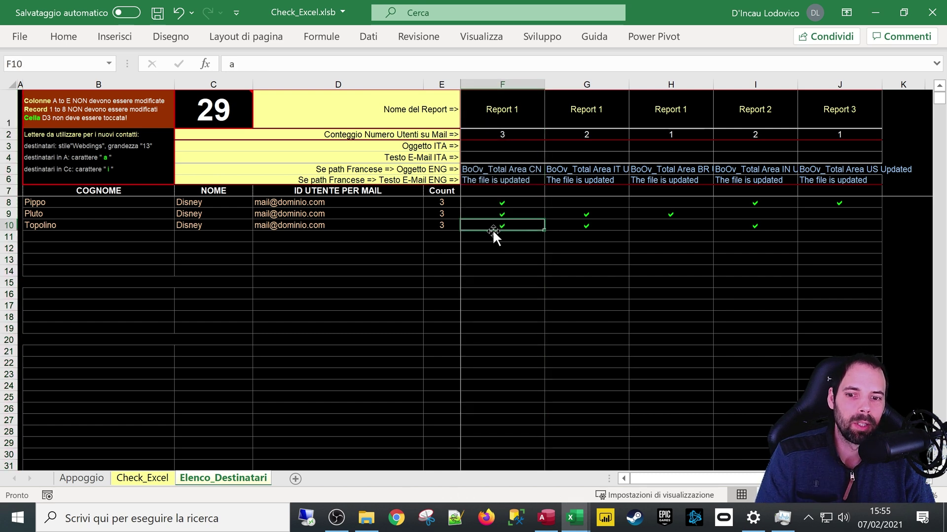
Return to the Check_Excel sheet and review the event list and the CN Report 1 markers in G10 and G15
click(140, 479)
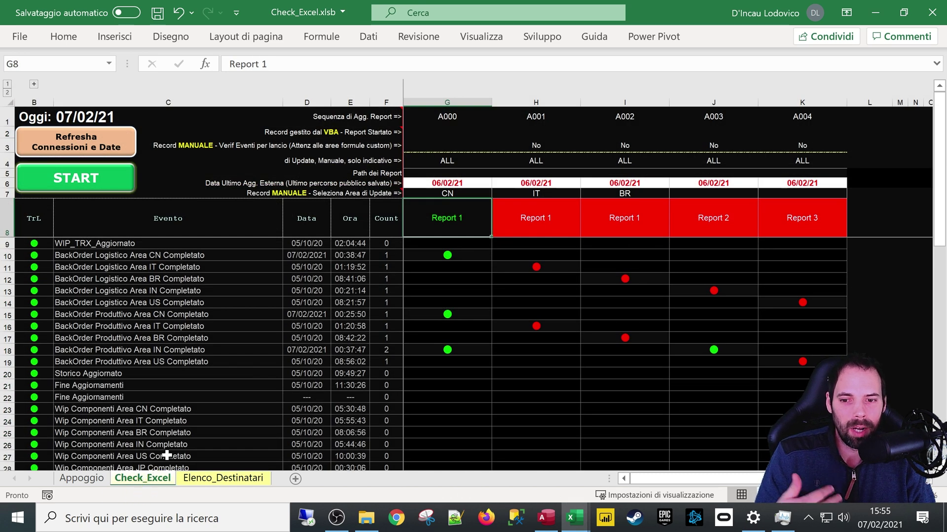
click(303, 375)
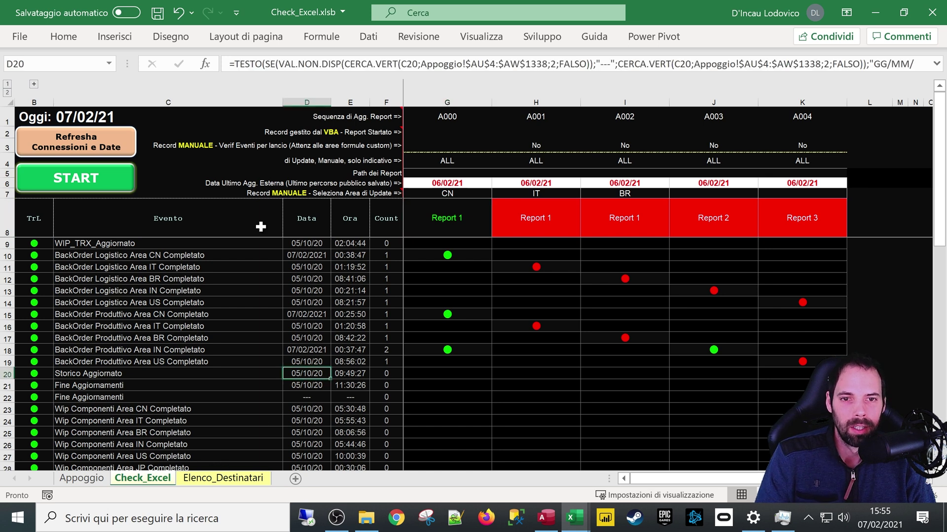
click(165, 224)
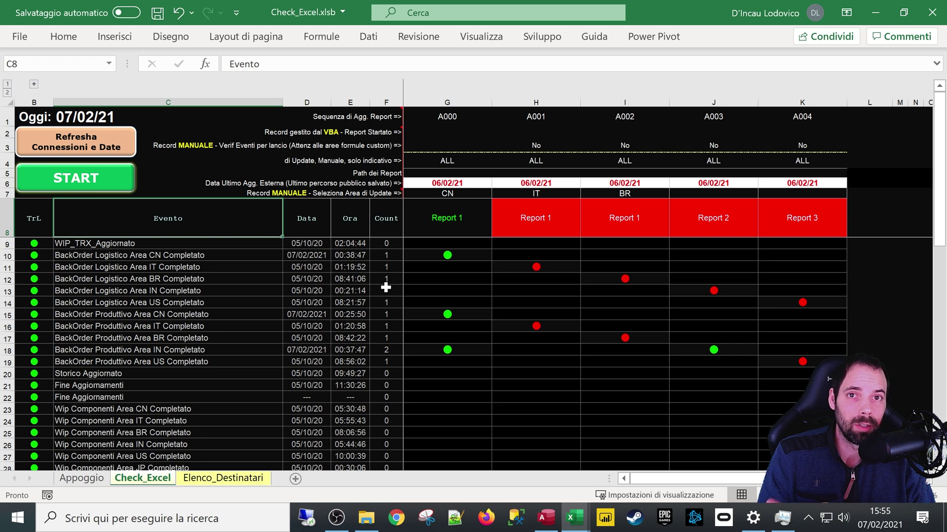
click(445, 259)
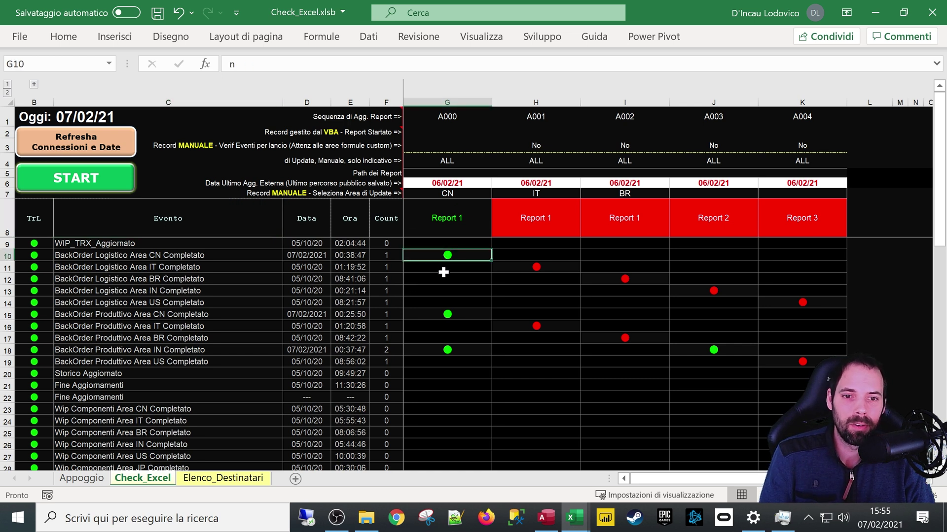
click(437, 313)
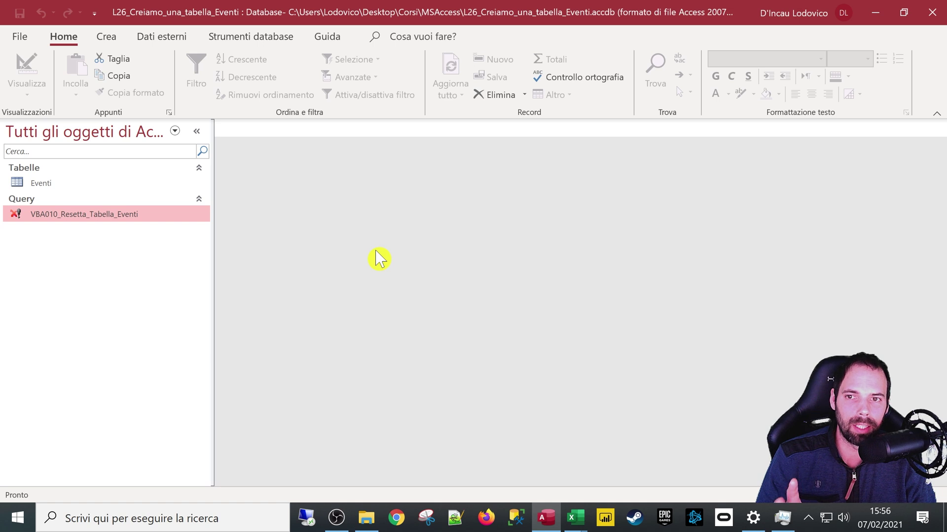
Switch to the Access database L26_Creiamo_una_tabella_Eventi and select the Eventi table
click(73, 190)
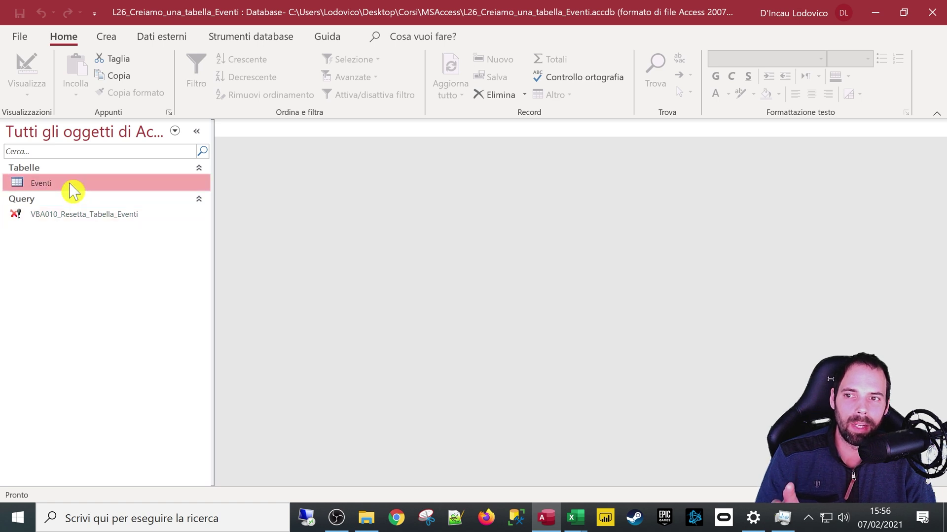